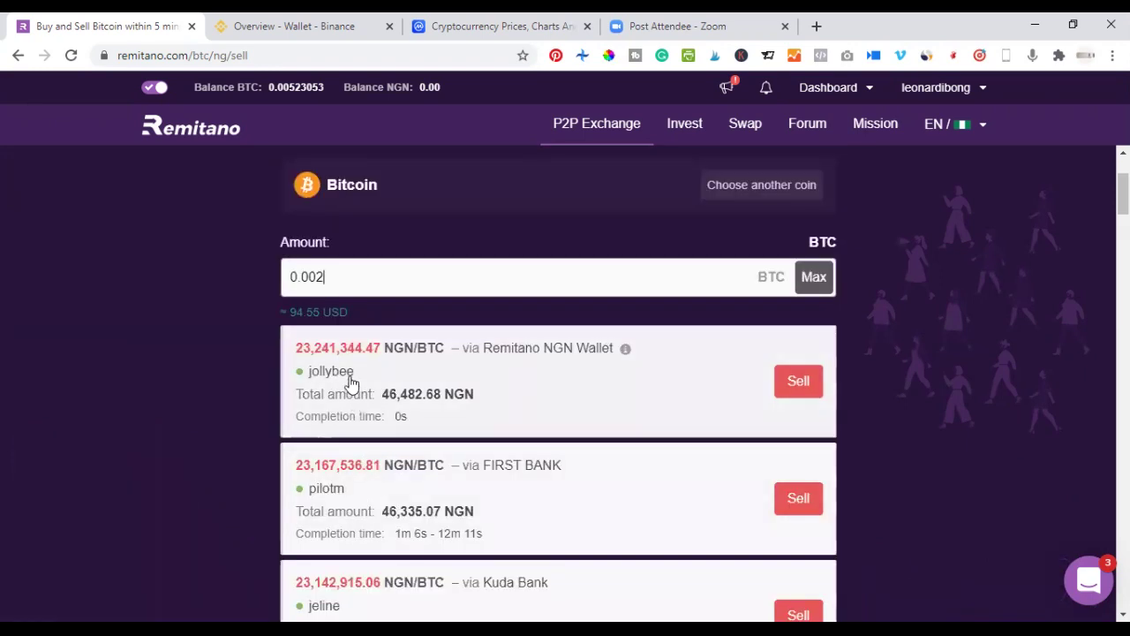
Set the sale amount to 0.0022 BTC and open a trade with the first offer paying via Remitano NGN Wallet.
text(2)
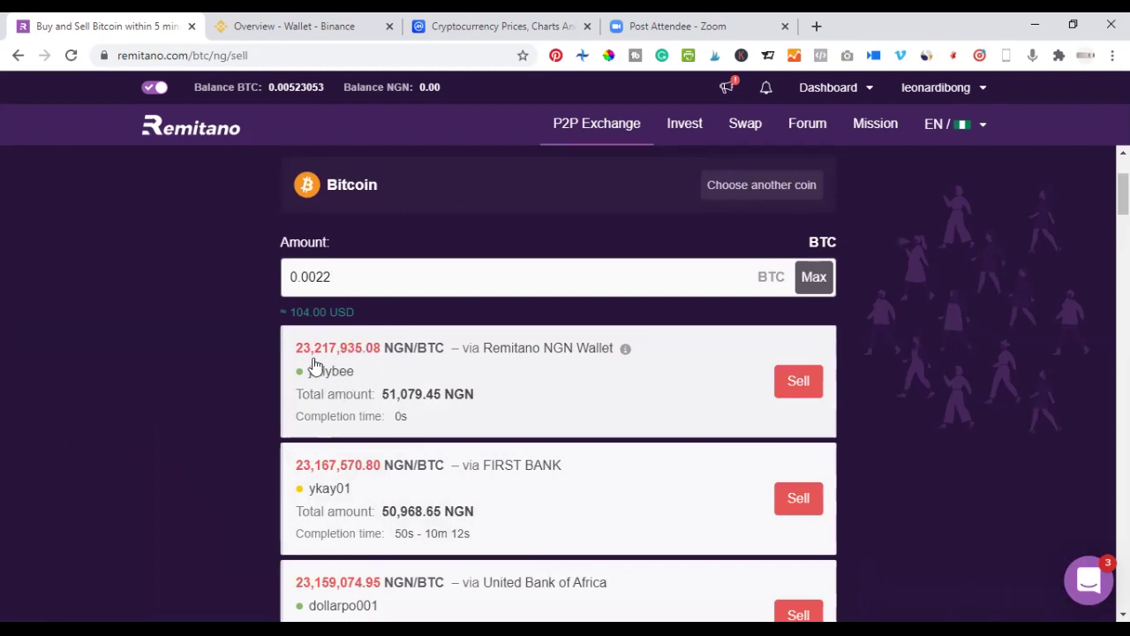
scroll(329, 415, down, 2)
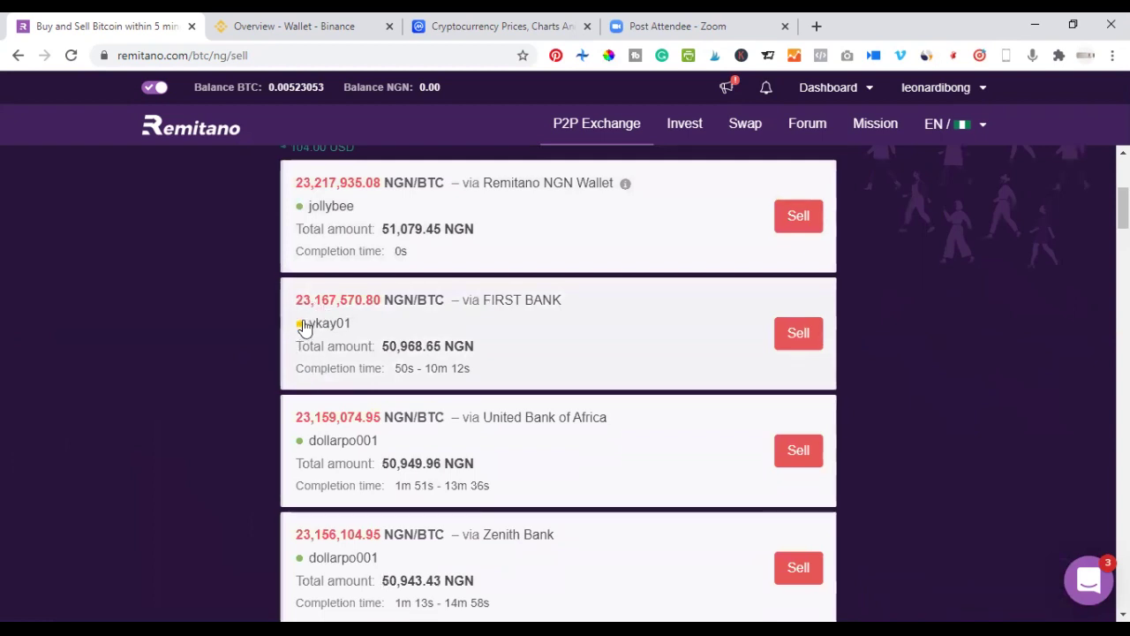
scroll(353, 505, up, 2)
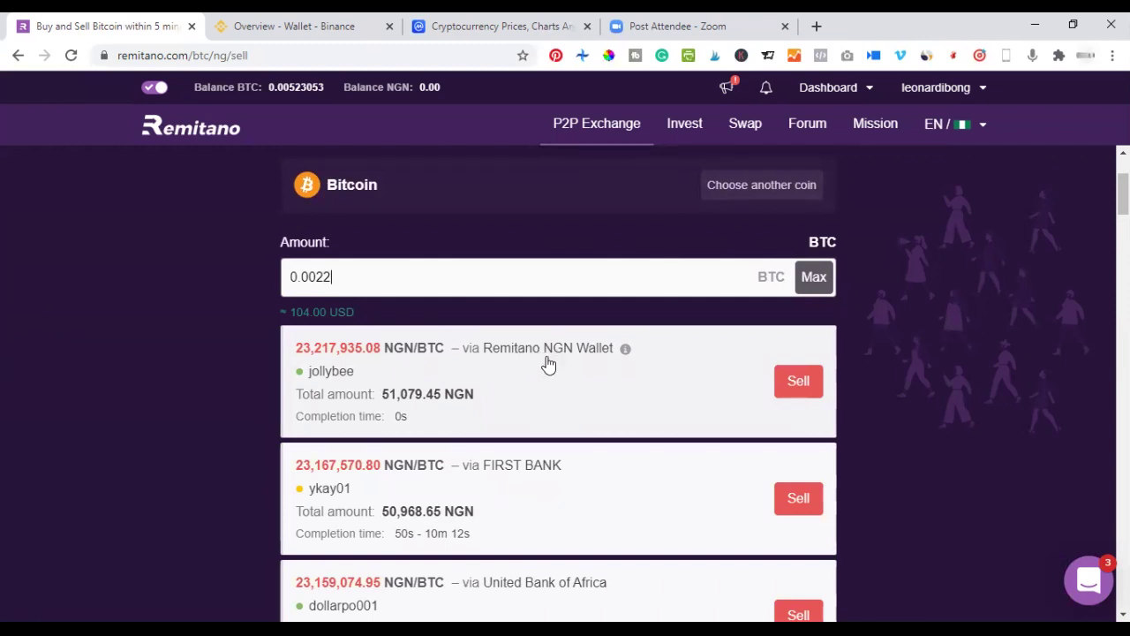
click(798, 382)
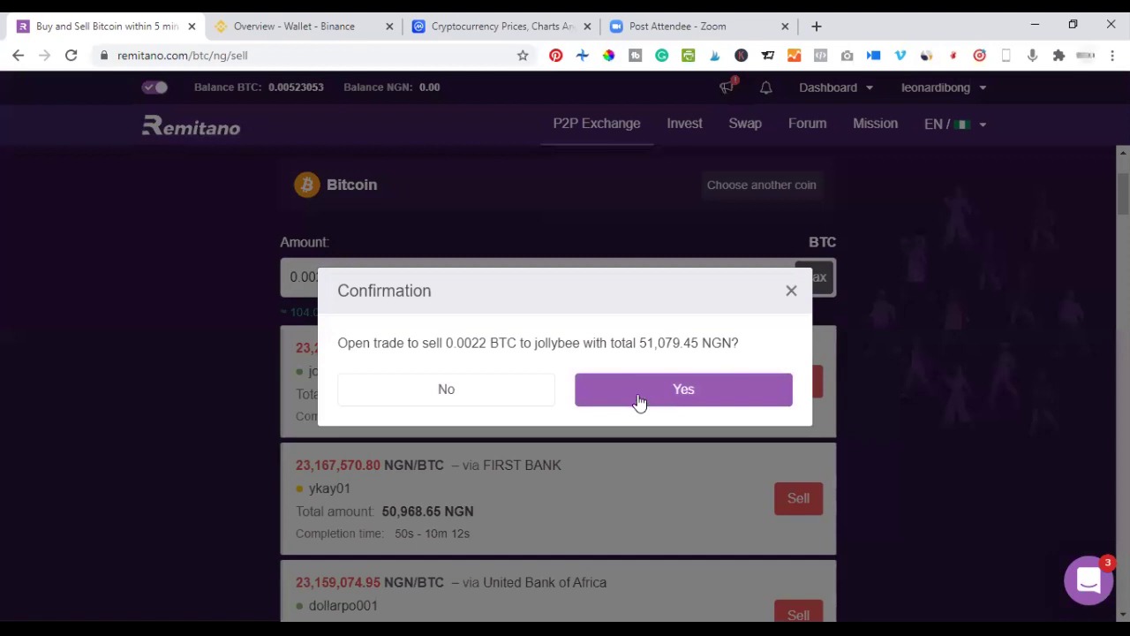
click(648, 395)
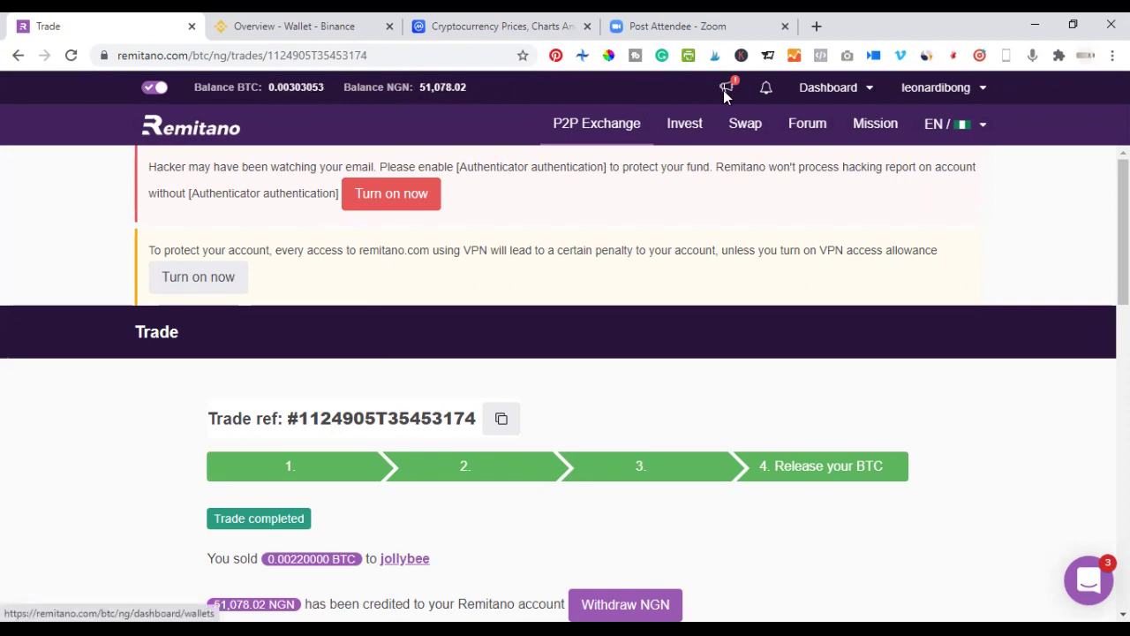
Open the Wallets dashboard and check the Nigerian Naira and Bitcoin balances.
mouse_move(845, 95)
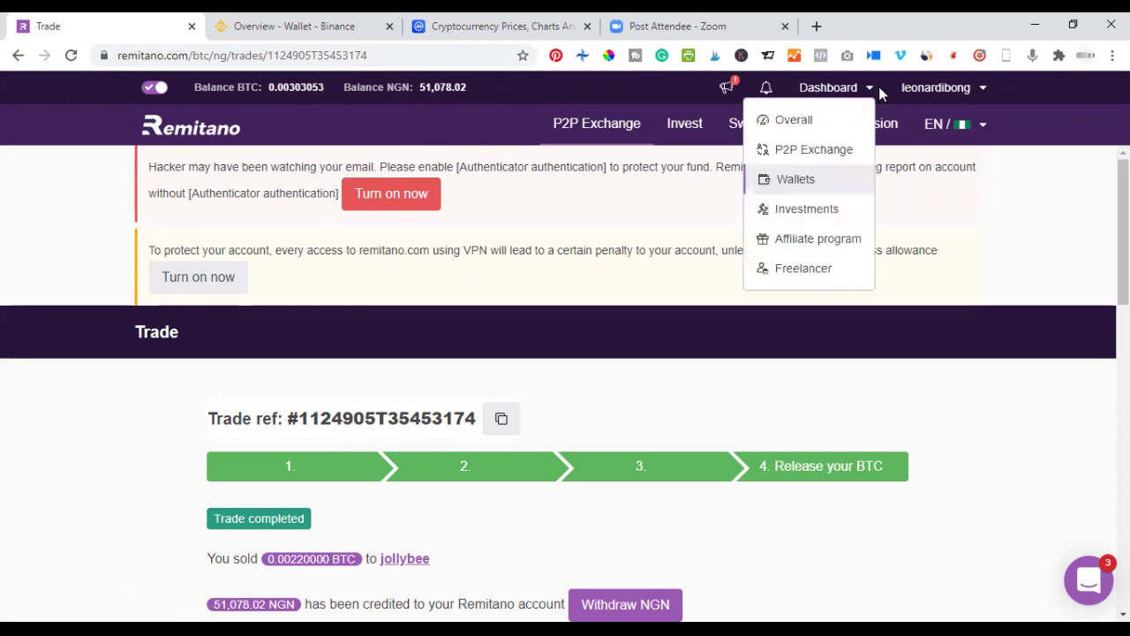
click(801, 181)
scroll(657, 356, down, 3)
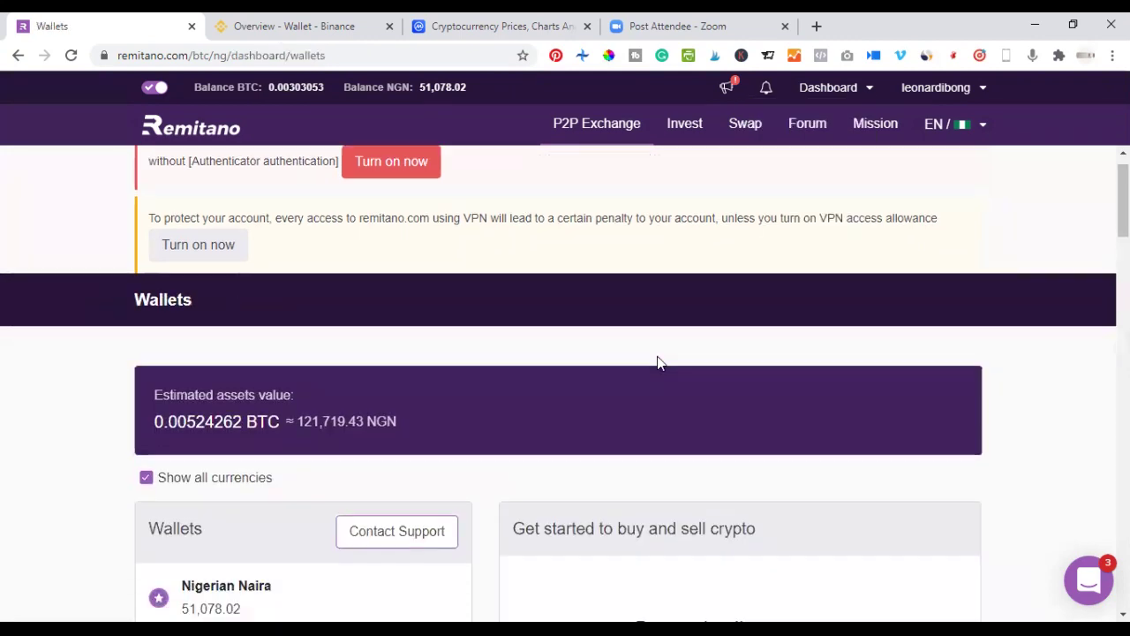
scroll(208, 364, down, 2)
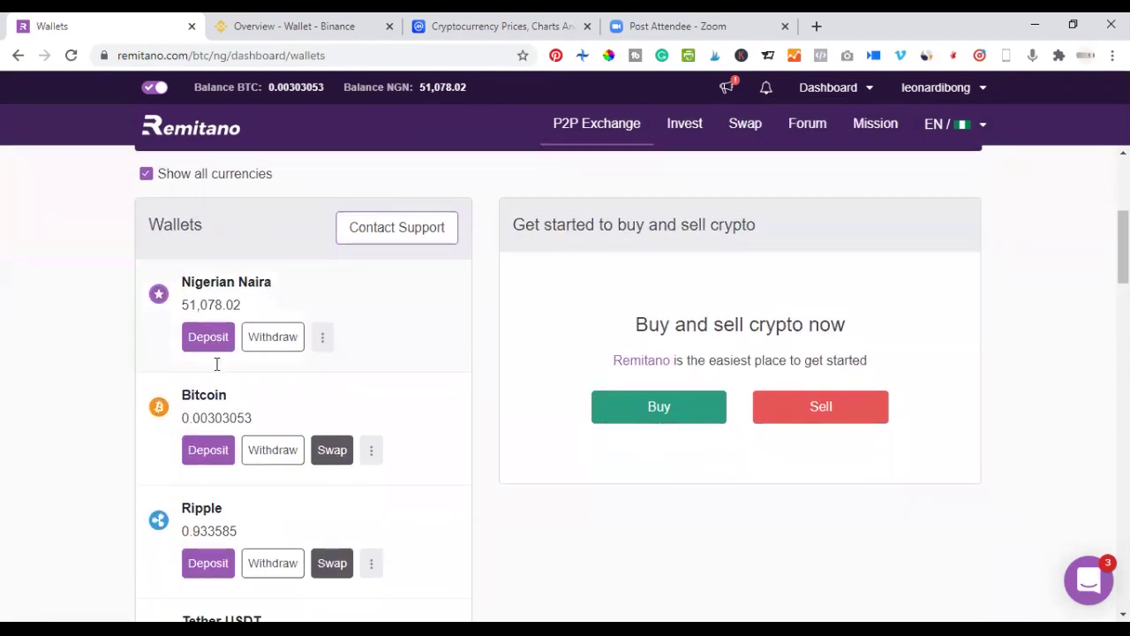
drag(292, 227, 181, 228)
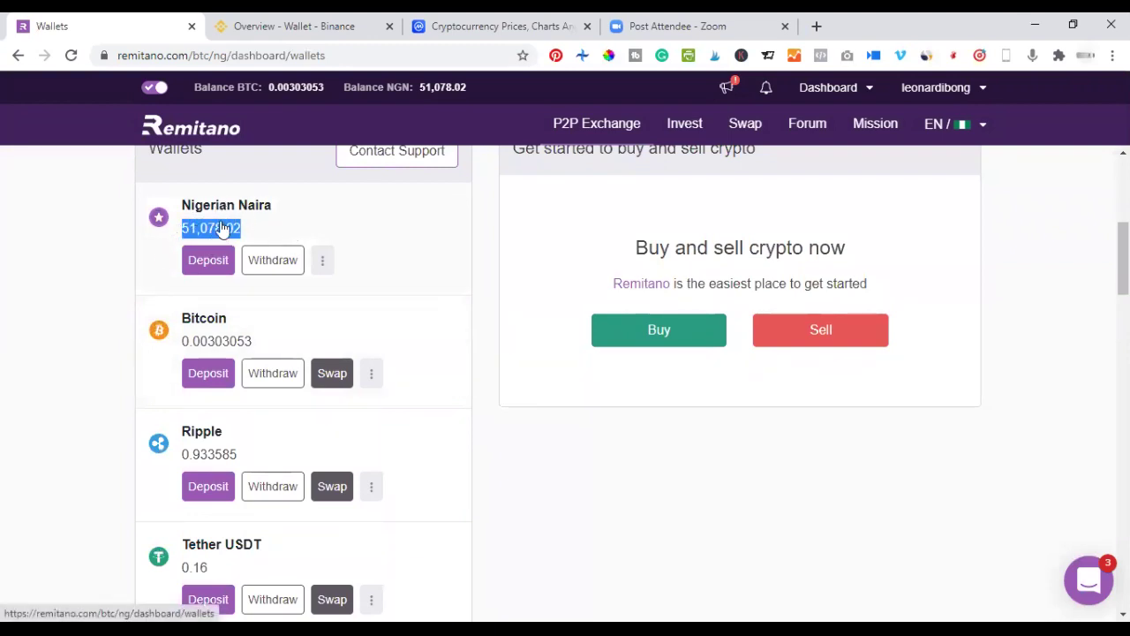
click(88, 356)
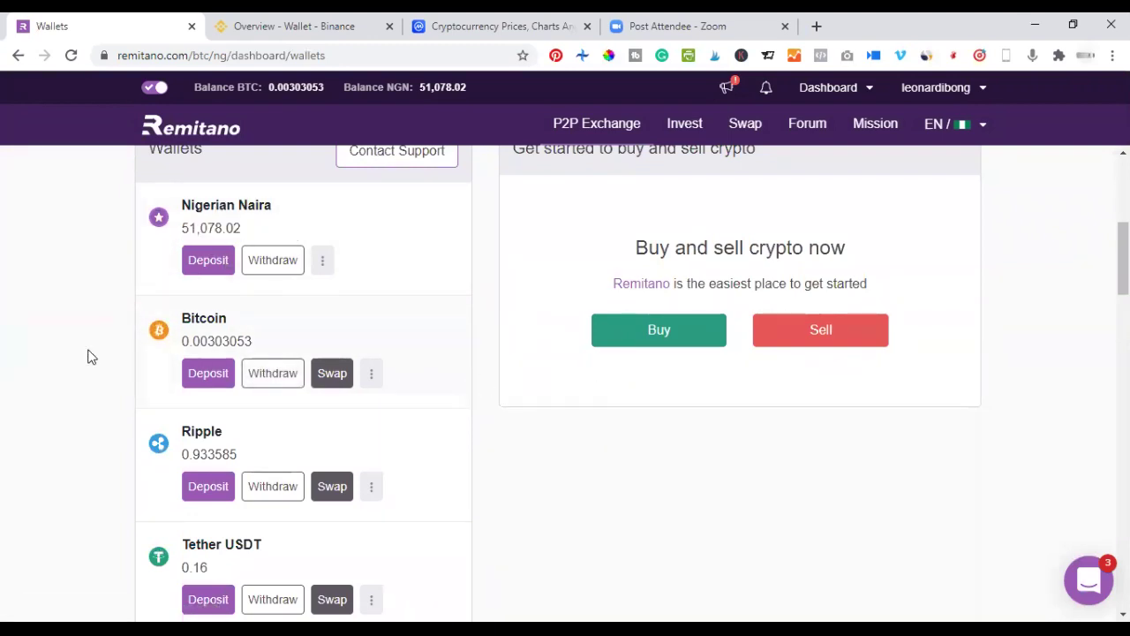
drag(300, 339, 161, 350)
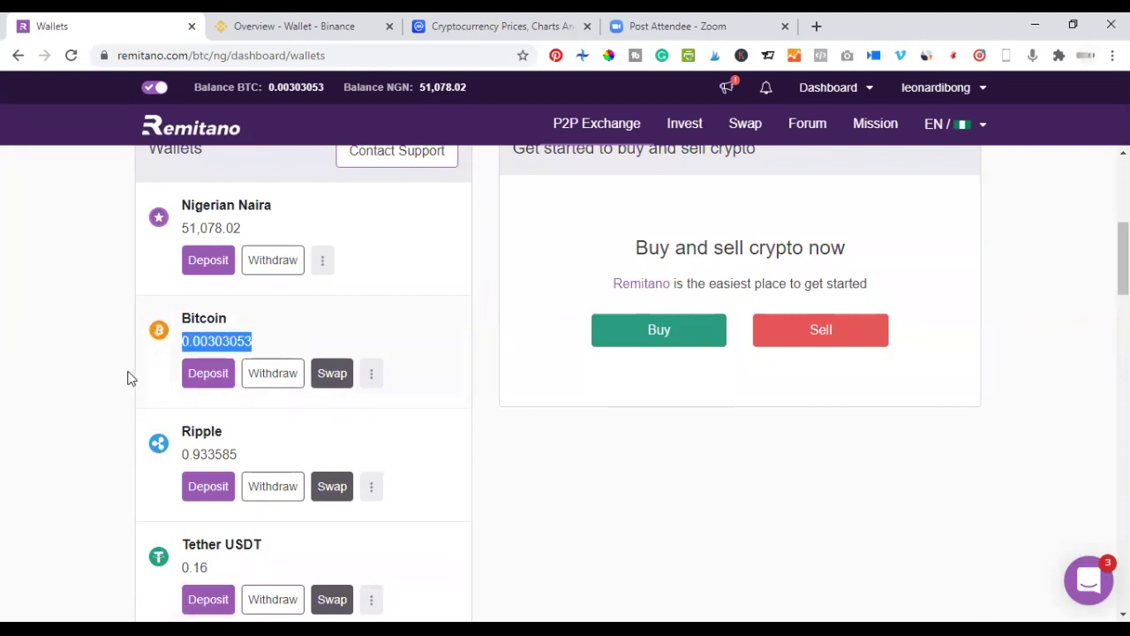
click(88, 353)
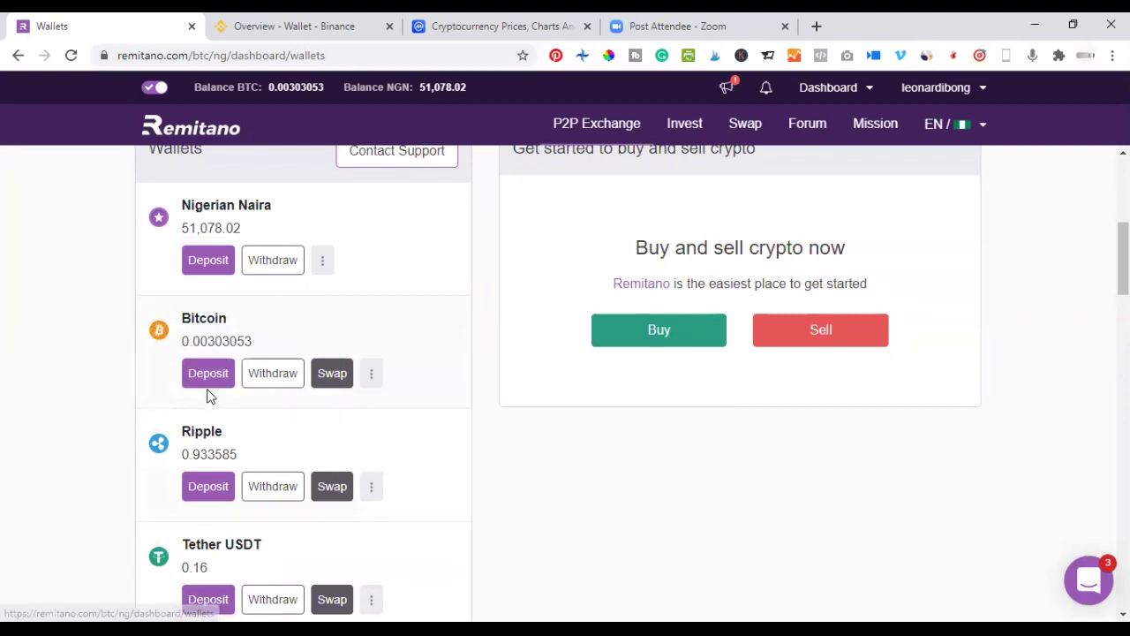
scroll(212, 390, up, 2)
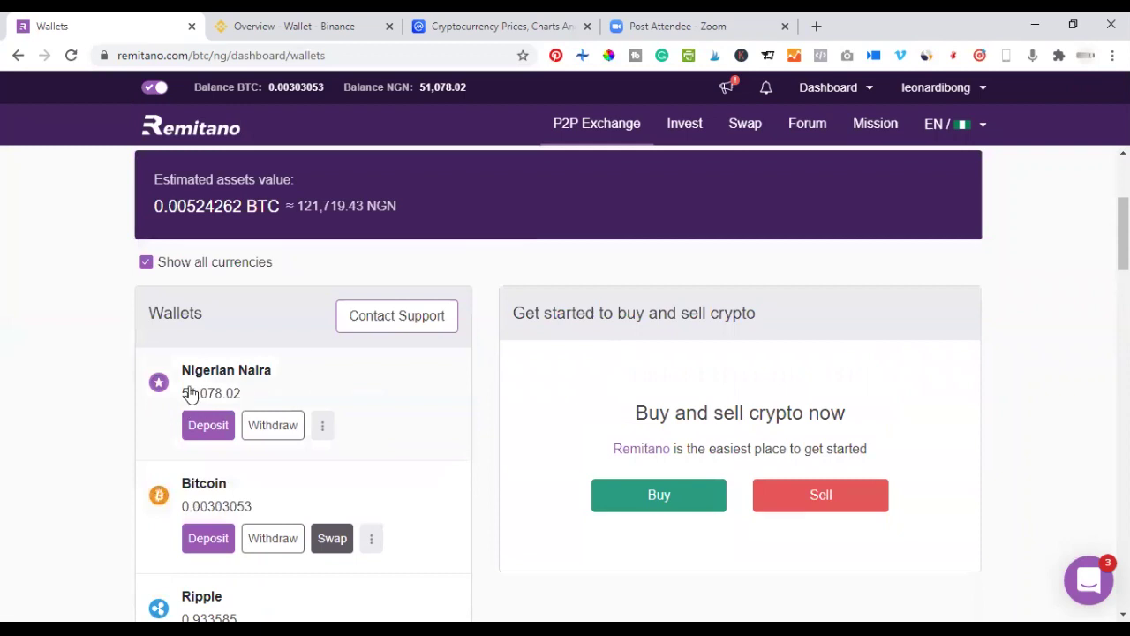
Start a Nigerian Naira withdrawal for the maximum amount, 51,078.02 NGN, and proceed to the bank account selection.
click(272, 425)
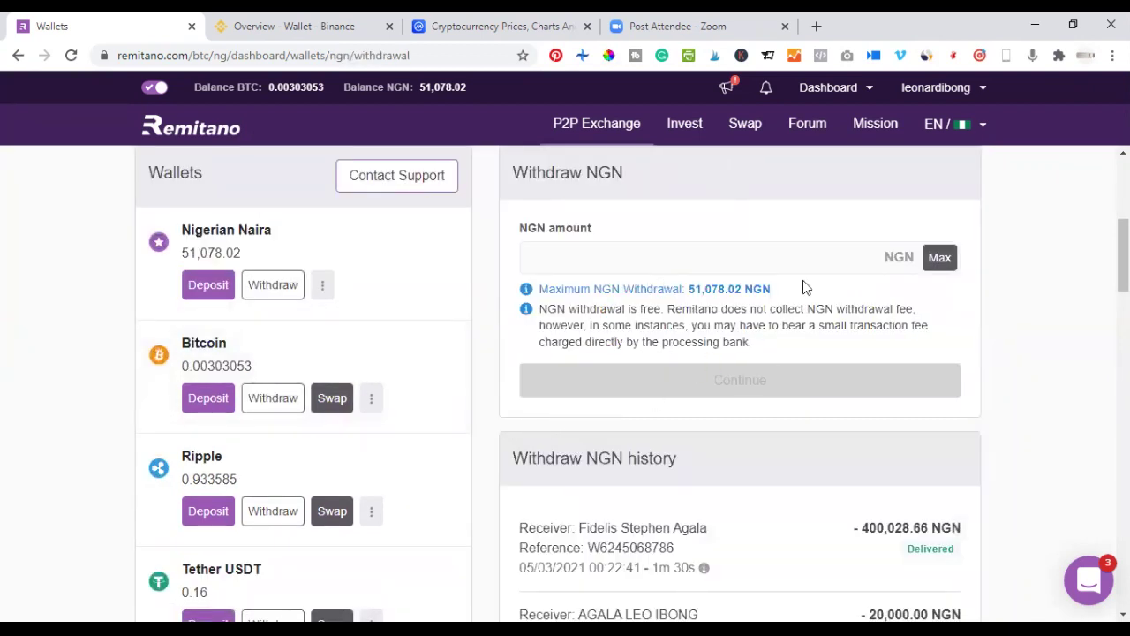
click(940, 258)
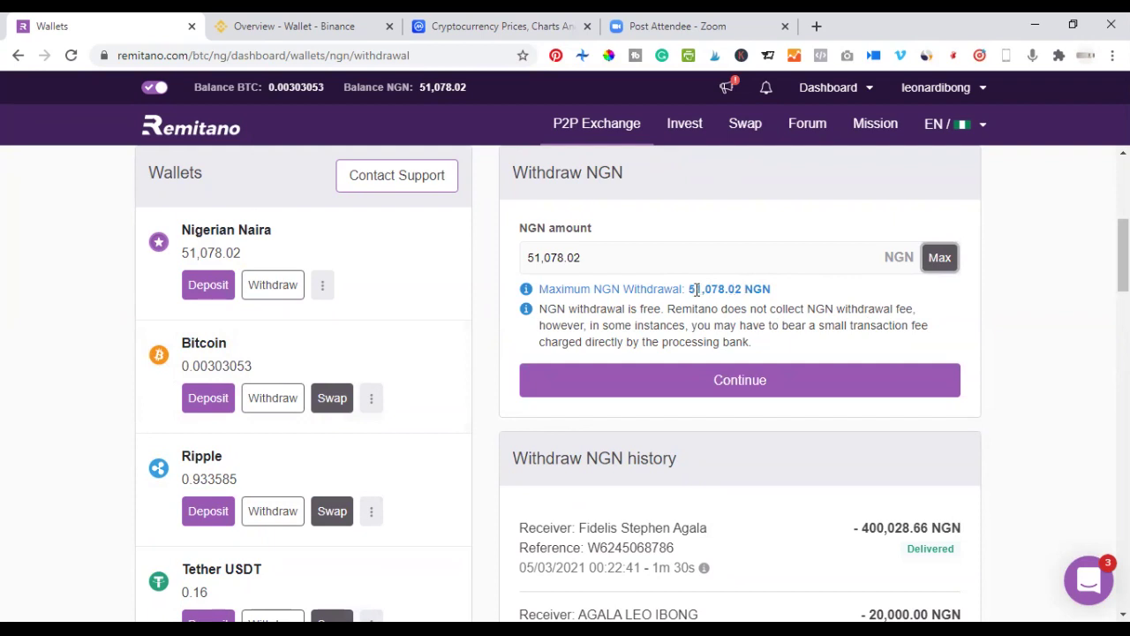
click(739, 386)
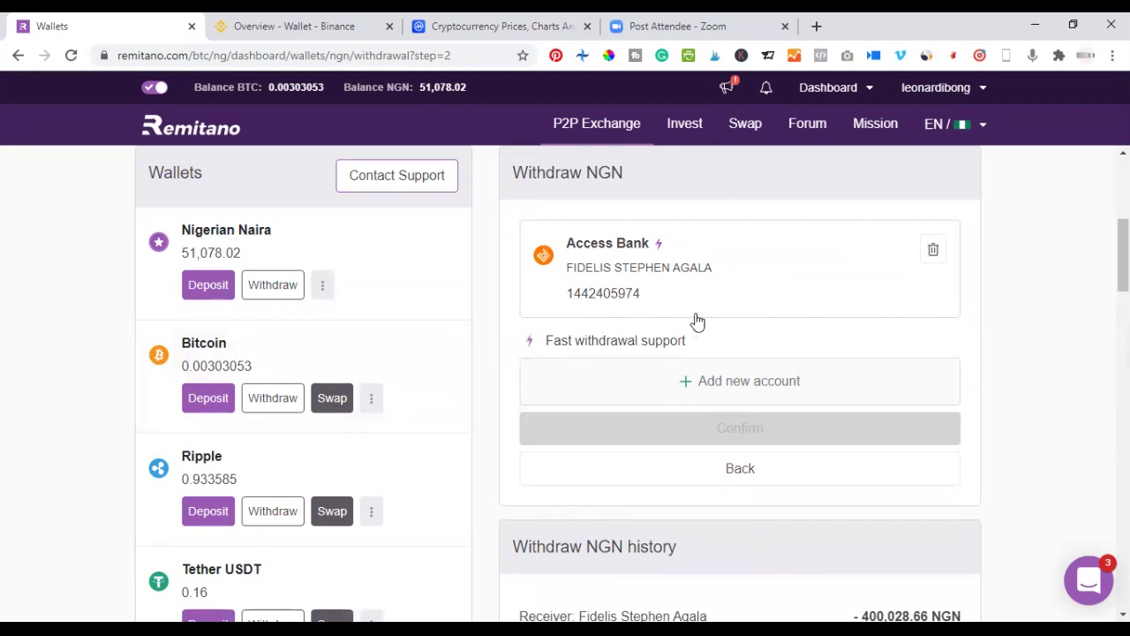
click(717, 383)
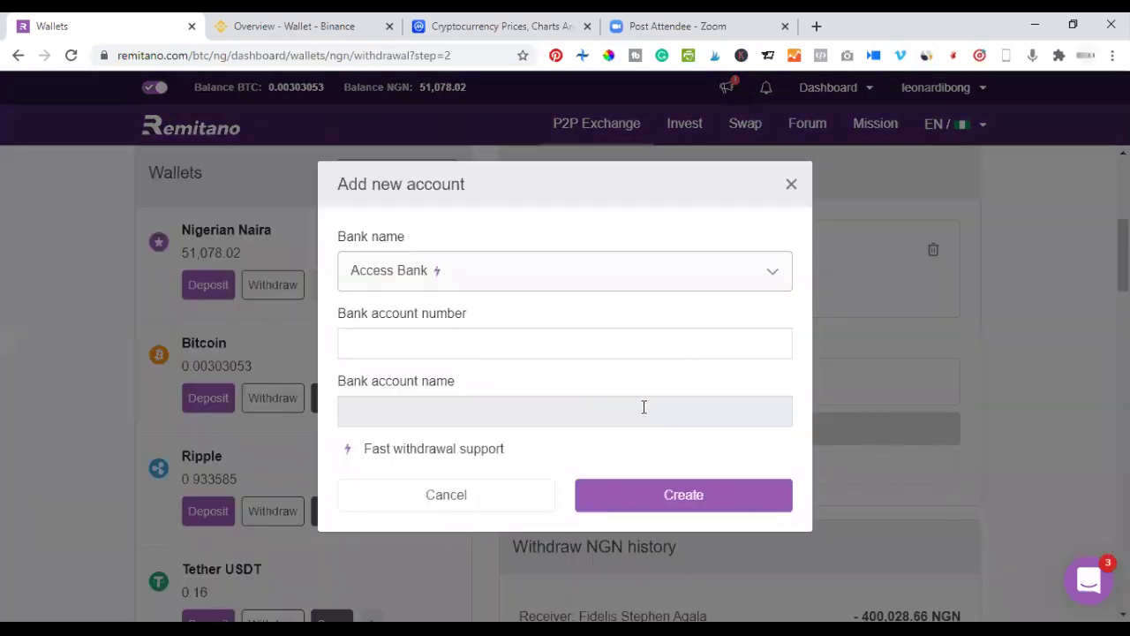
click(575, 270)
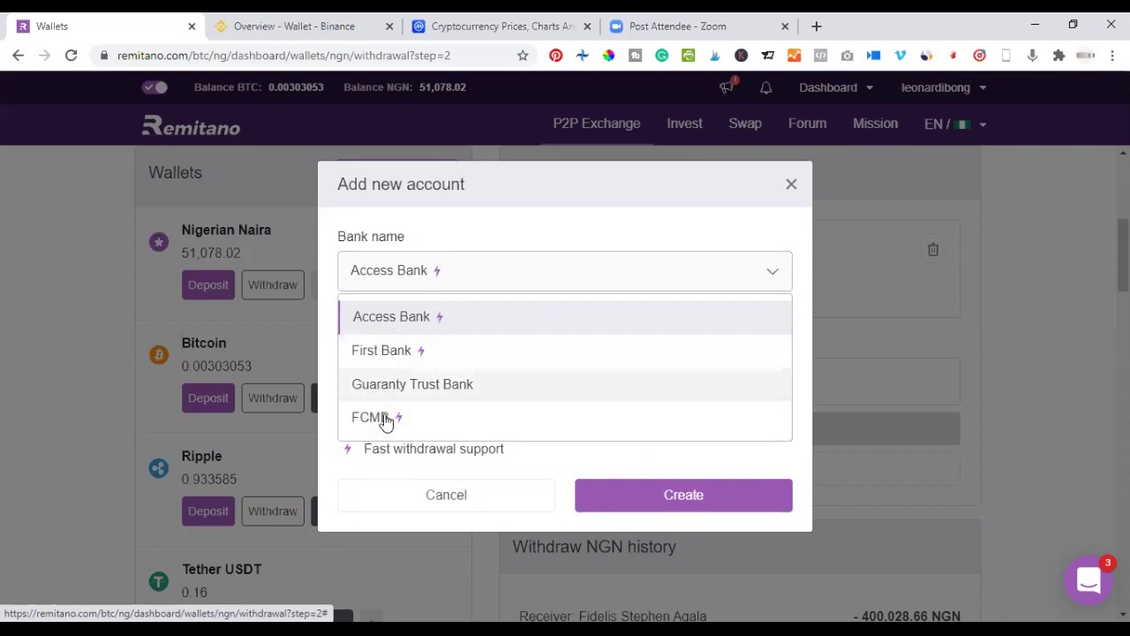
click(385, 354)
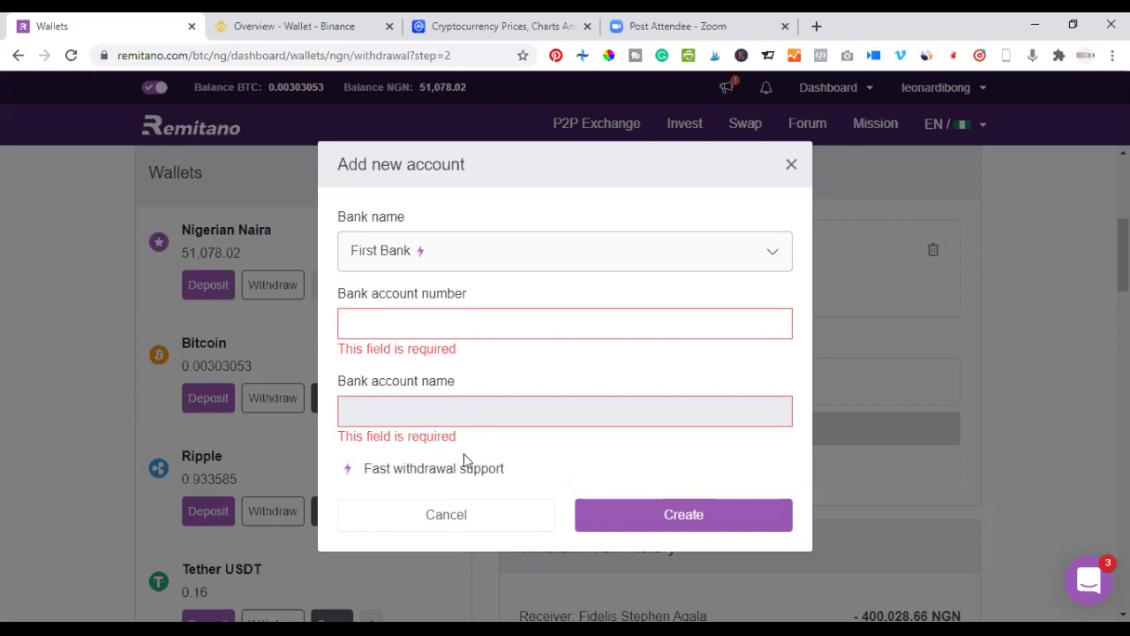
click(406, 250)
click(381, 397)
click(792, 166)
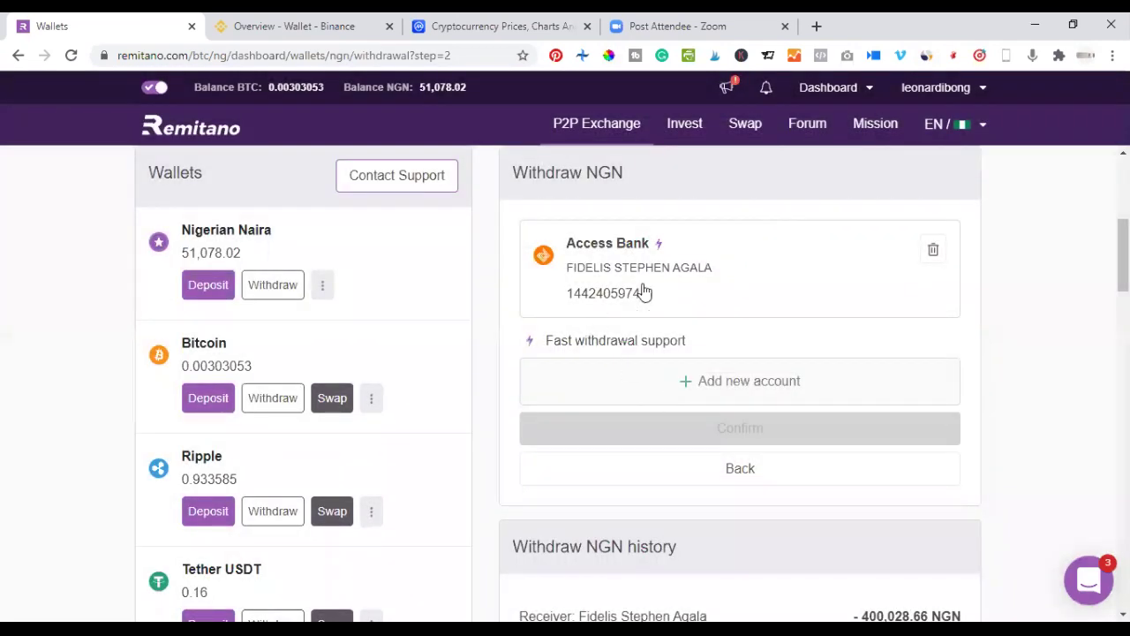
Choose the saved Access Bank account as the destination, confirm the details and submit the withdrawal.
click(601, 265)
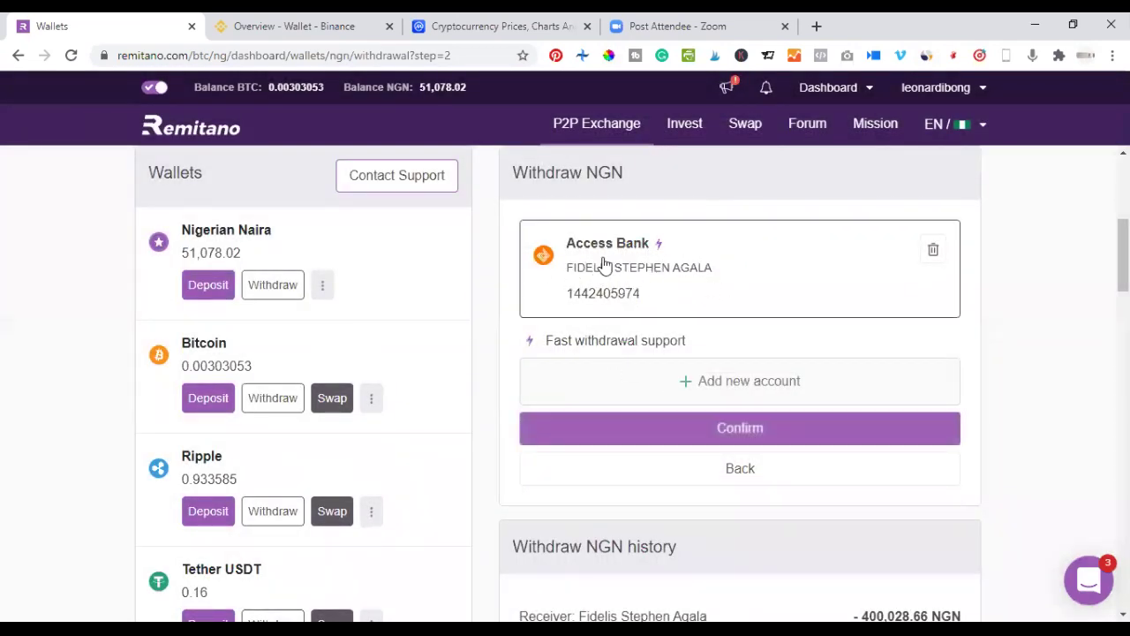
click(739, 429)
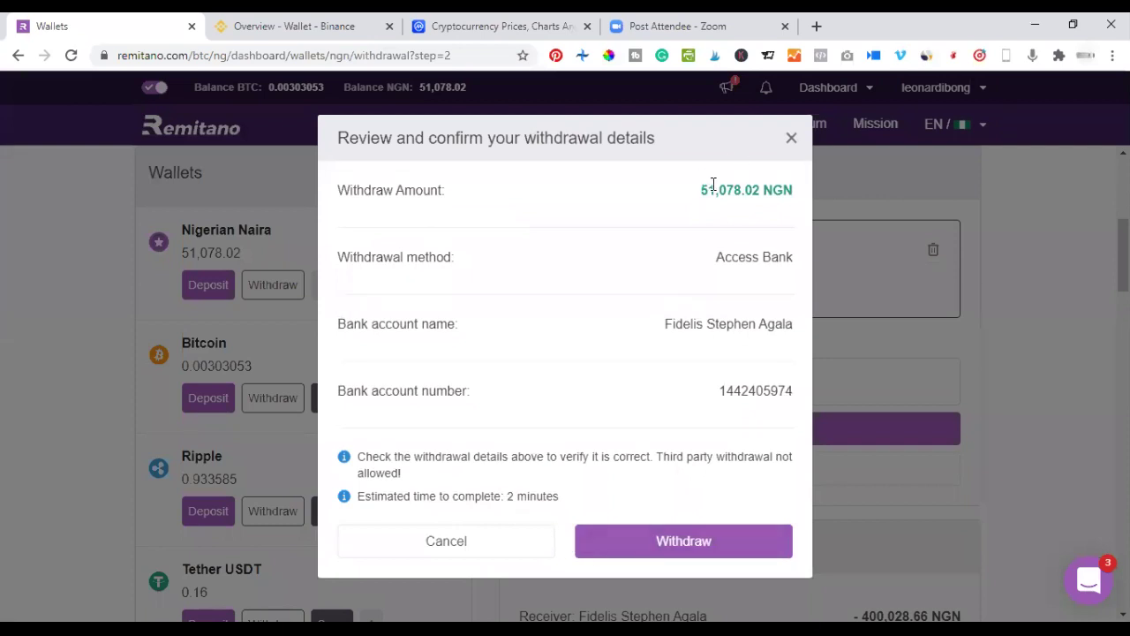
click(673, 541)
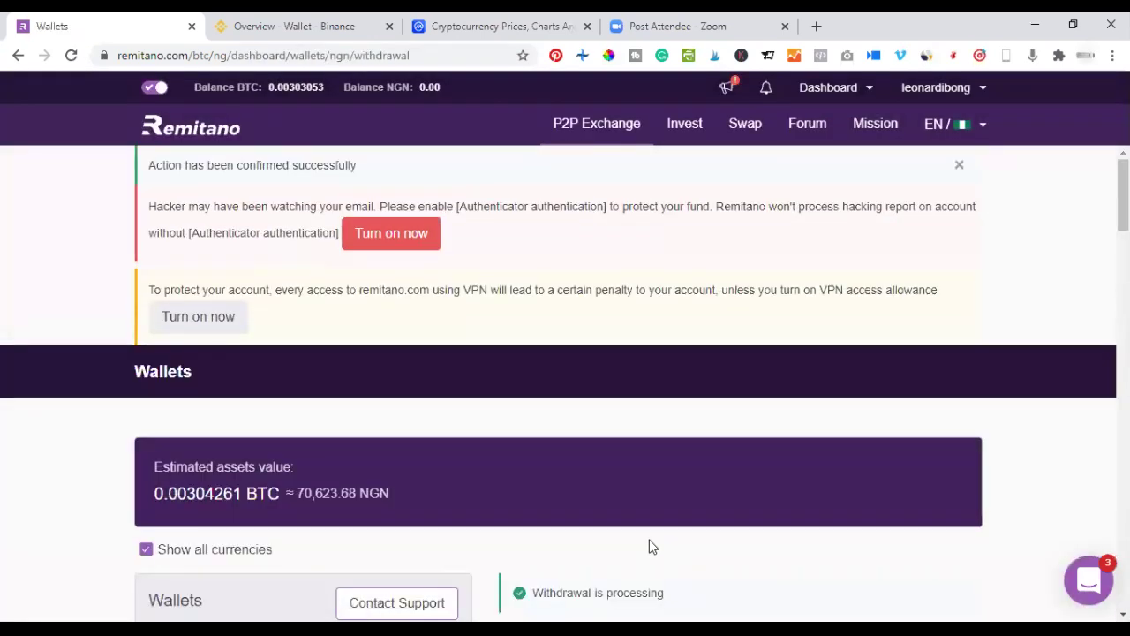
Follow the status of the newest withdrawal in the NGN withdrawal history and look over the list of wallets.
scroll(647, 534, down, 3)
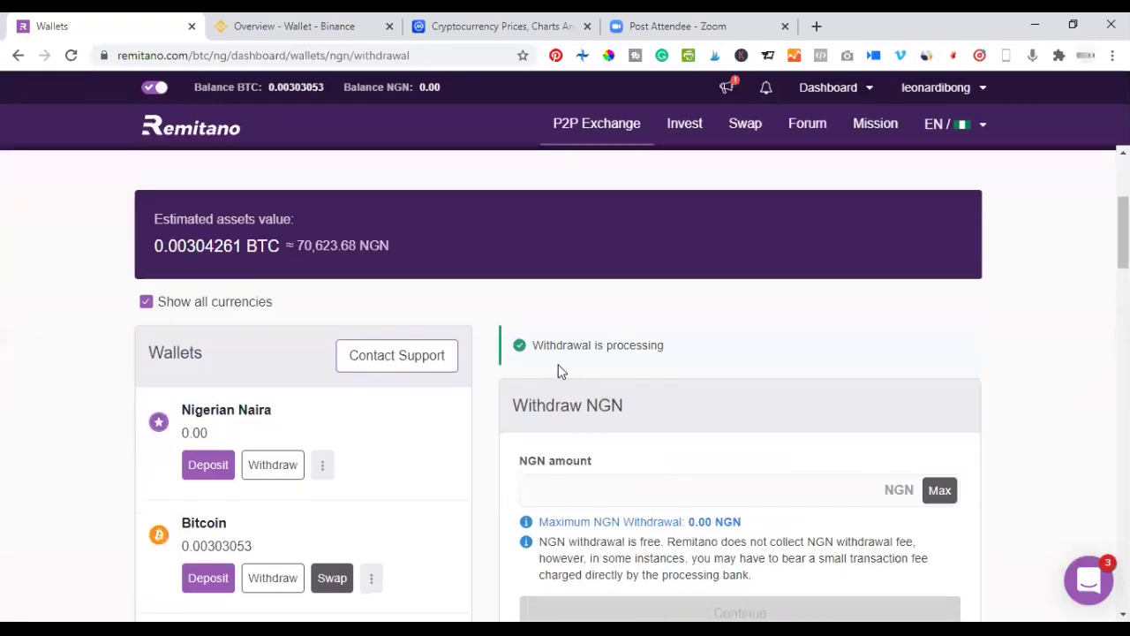
scroll(676, 370, down, 4)
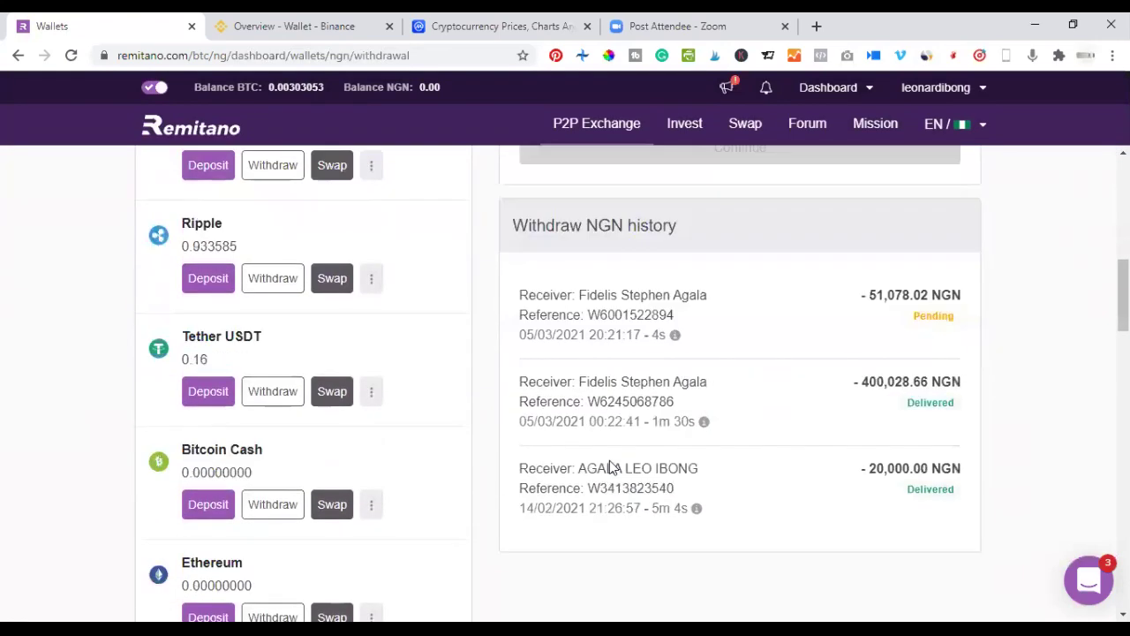
scroll(895, 403, down, 1)
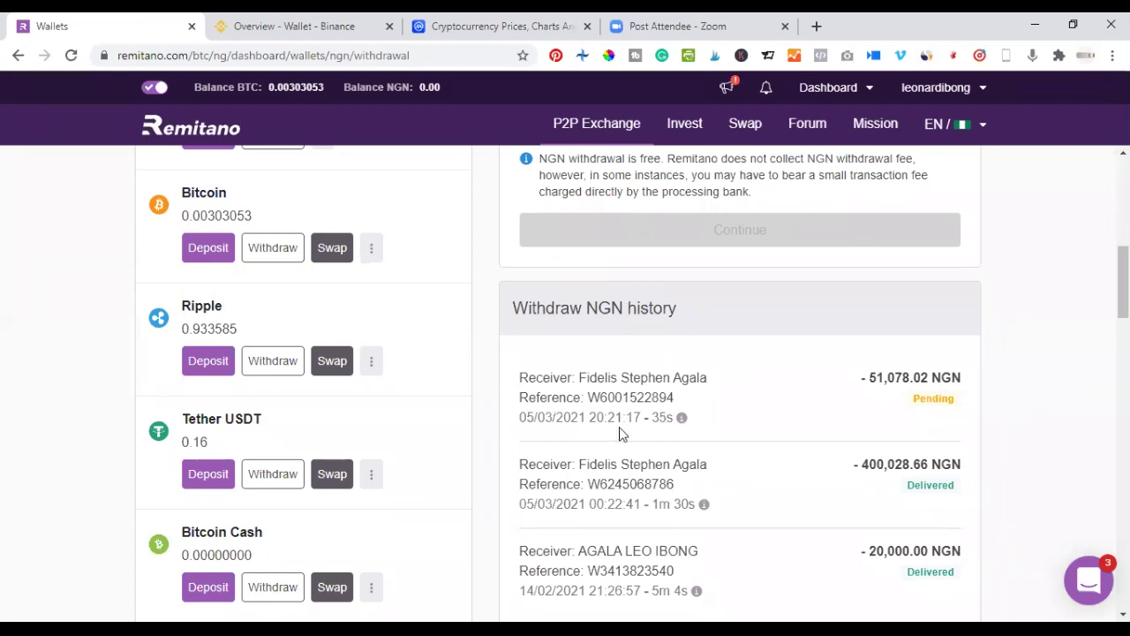
scroll(619, 433, up, 2)
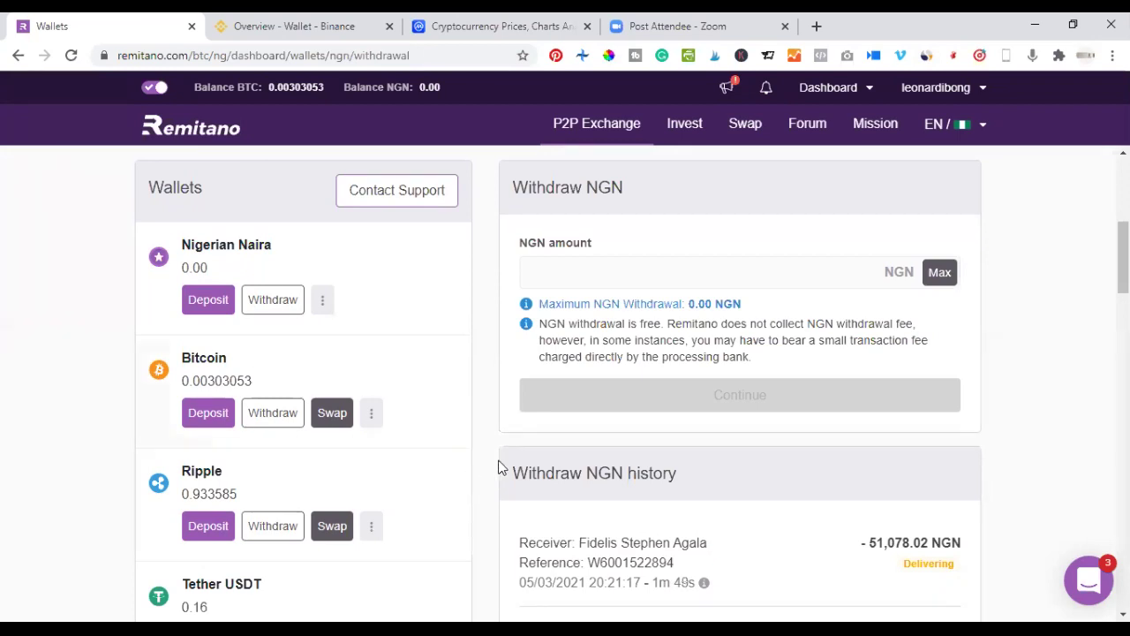
scroll(702, 406, down, 3)
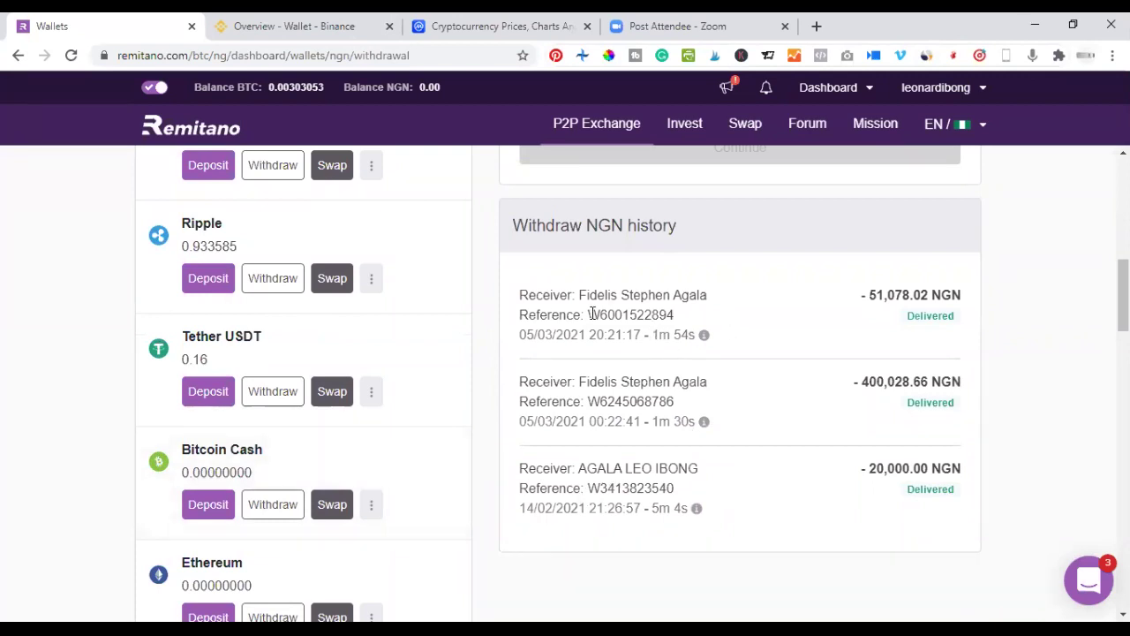
drag(520, 291, 660, 316)
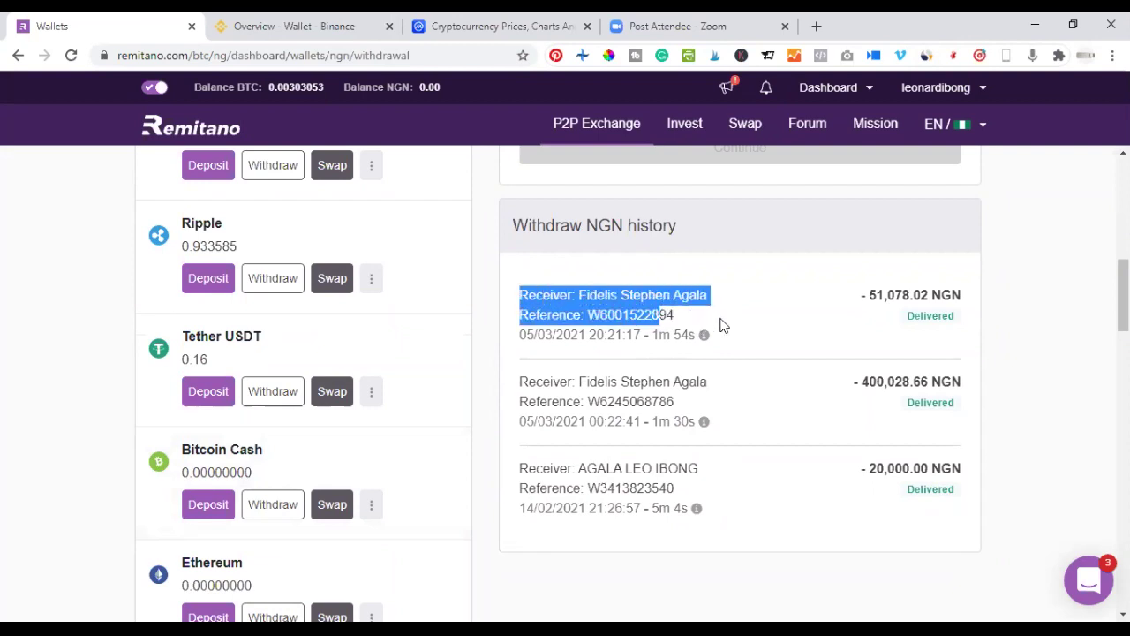
click(722, 326)
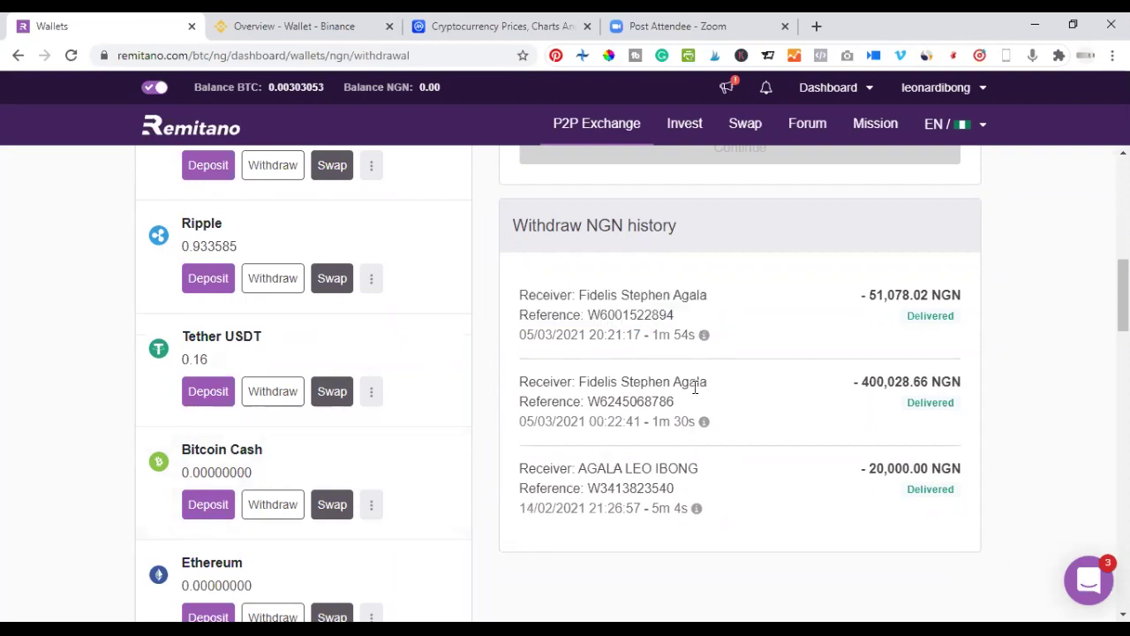
scroll(608, 331, up, 2)
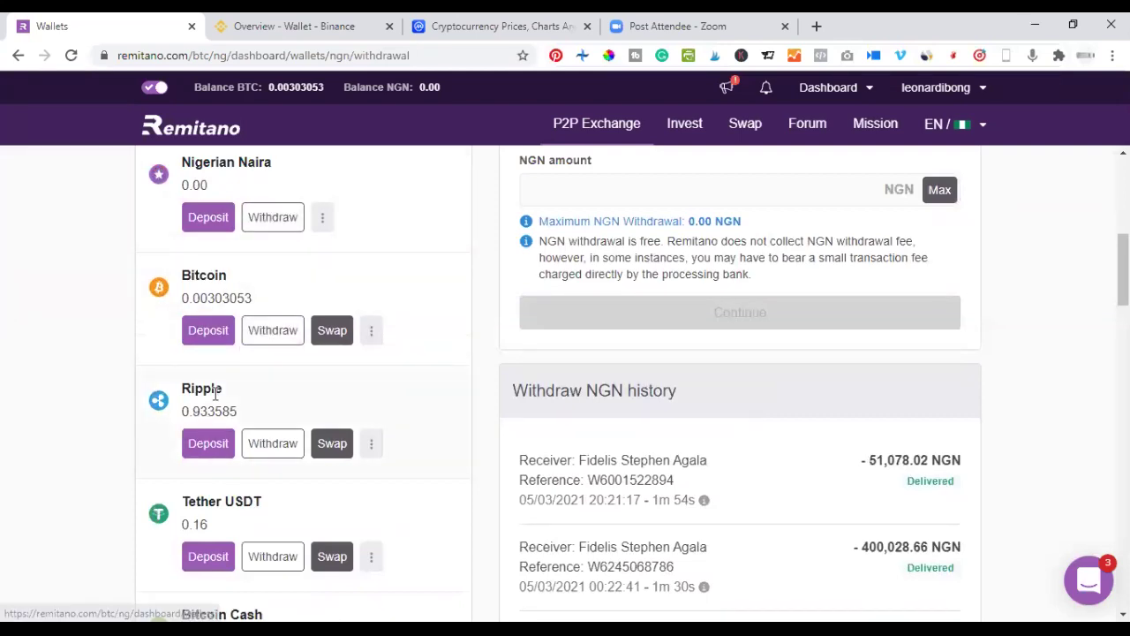
scroll(202, 429, down, 1)
scroll(201, 429, down, 9)
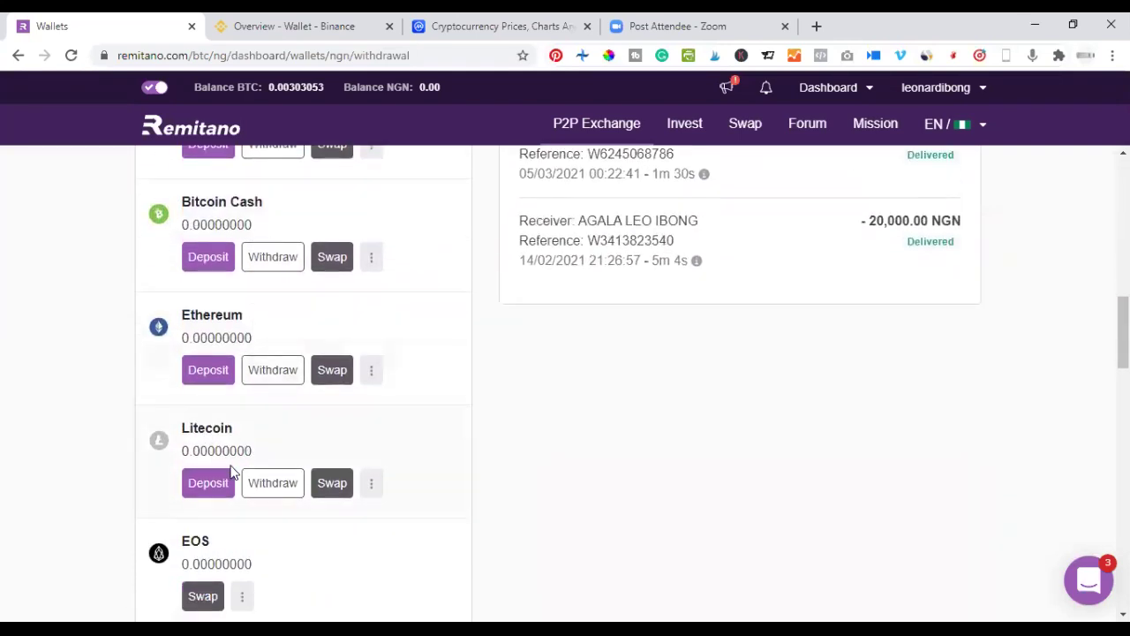
scroll(232, 472, up, 8)
scroll(354, 380, up, 10)
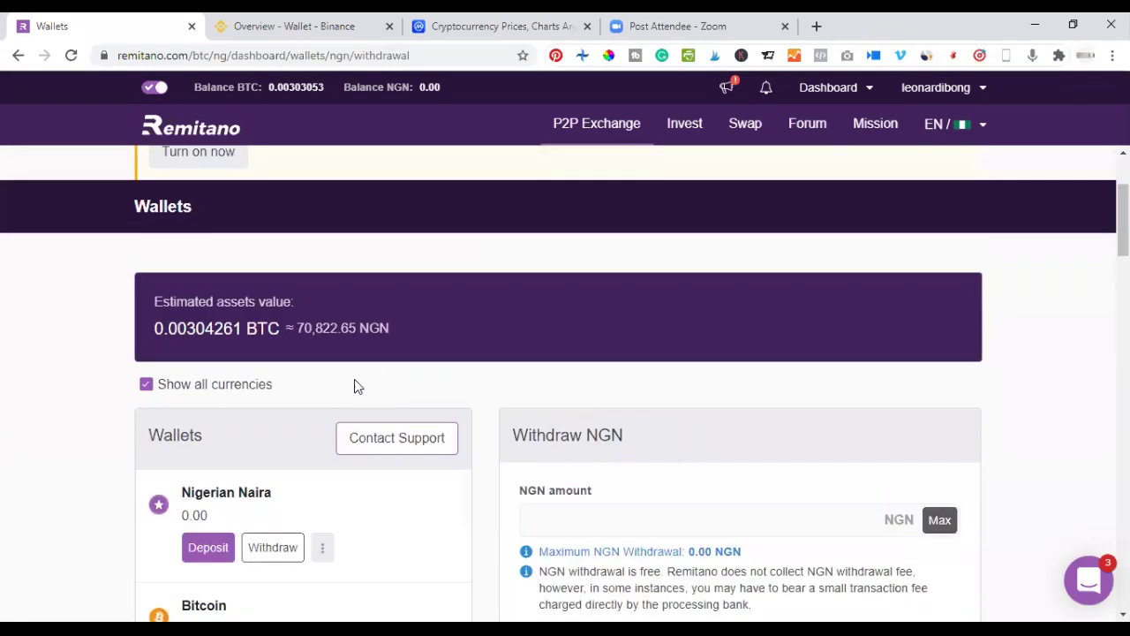
Go to the Remitano home page and view the Bitcoin selling and buying prices.
click(183, 129)
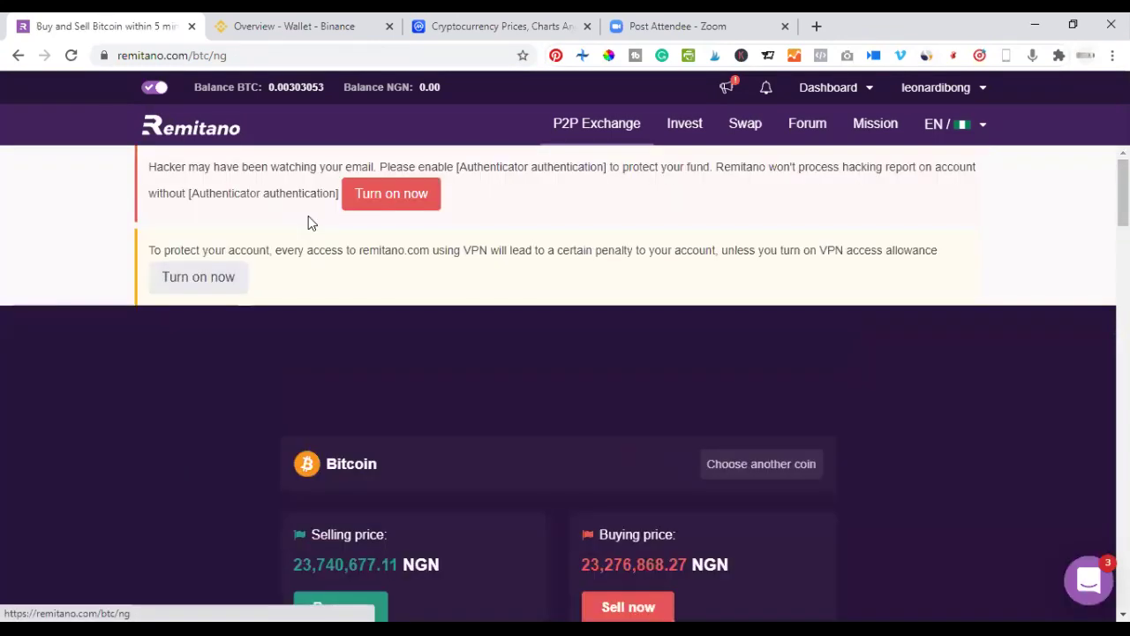
scroll(371, 238, down, 3)
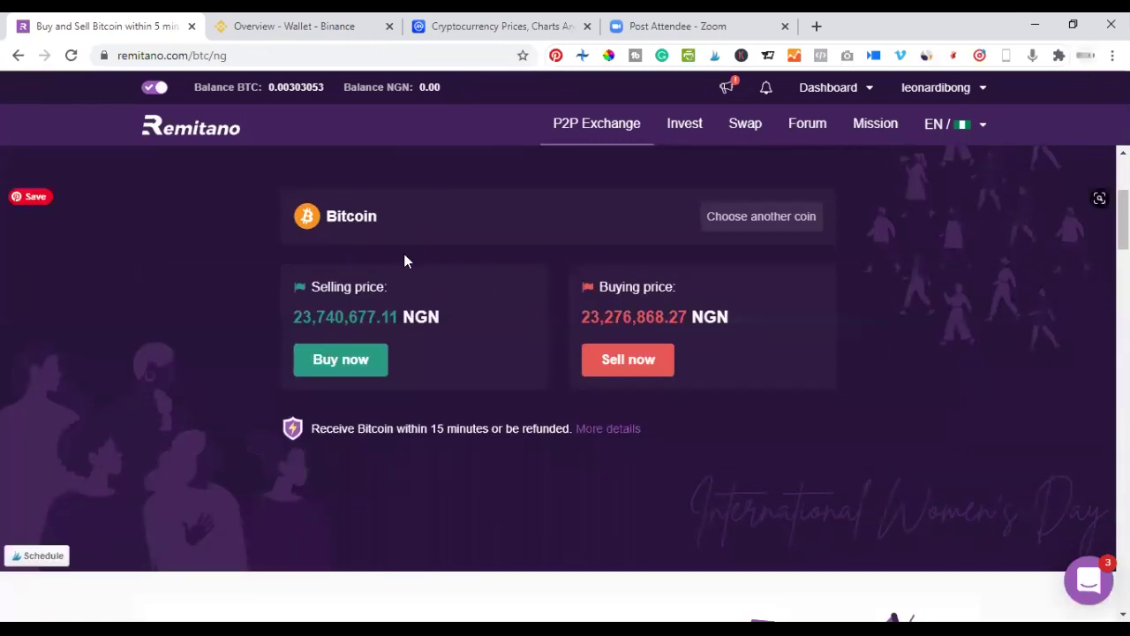
scroll(437, 285, up, 3)
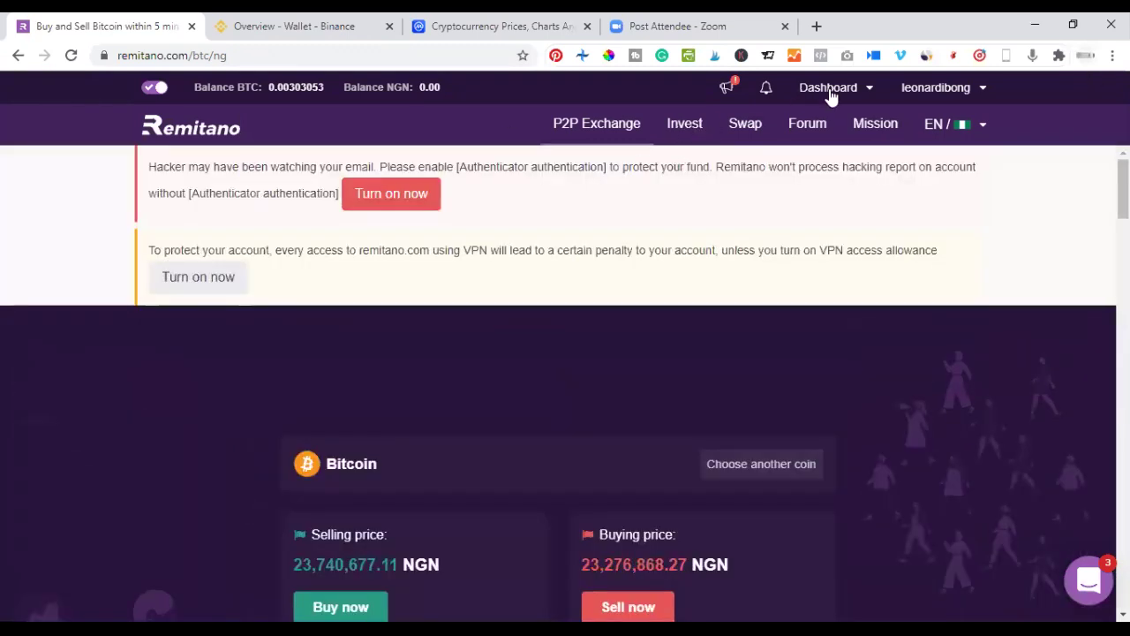
Reopen the Wallets dashboard and check the Nigerian Naira balance.
mouse_move(830, 95)
click(797, 179)
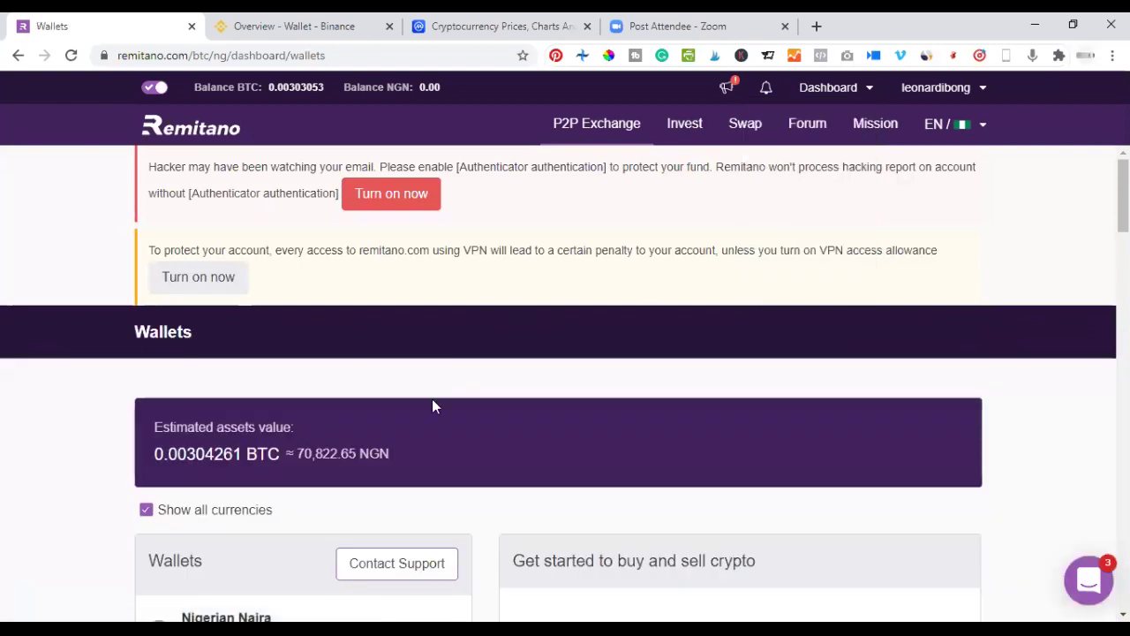
scroll(432, 405, down, 3)
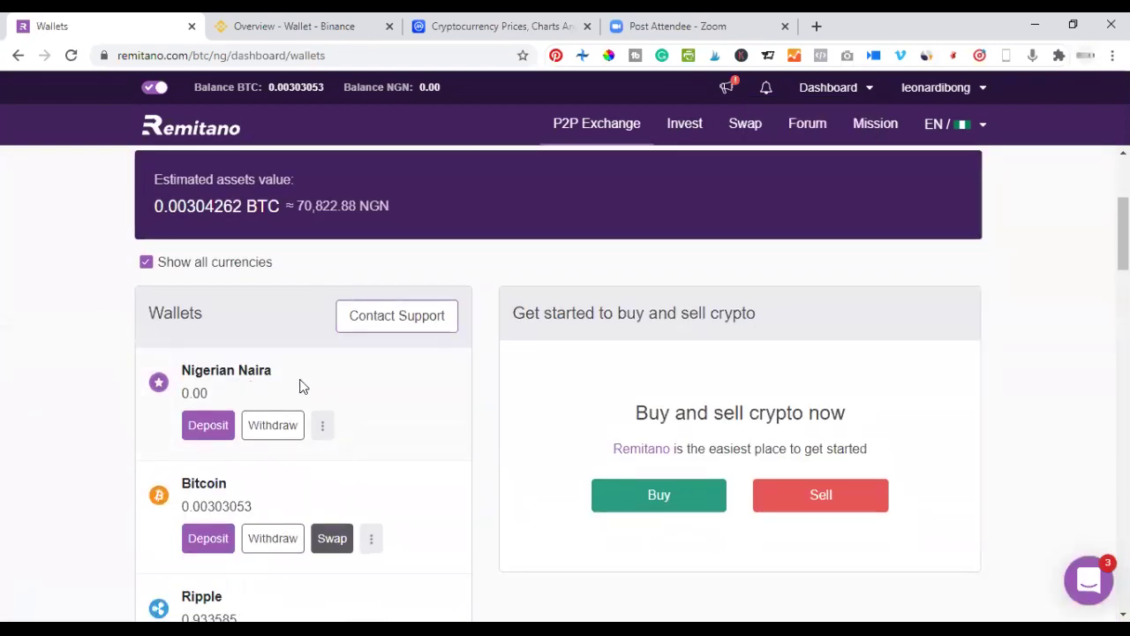
drag(301, 386, 139, 361)
click(51, 381)
drag(318, 366, 68, 369)
click(68, 369)
Return to the home page and bring the Bitcoin buy and sell options into view.
click(208, 131)
scroll(426, 423, down, 3)
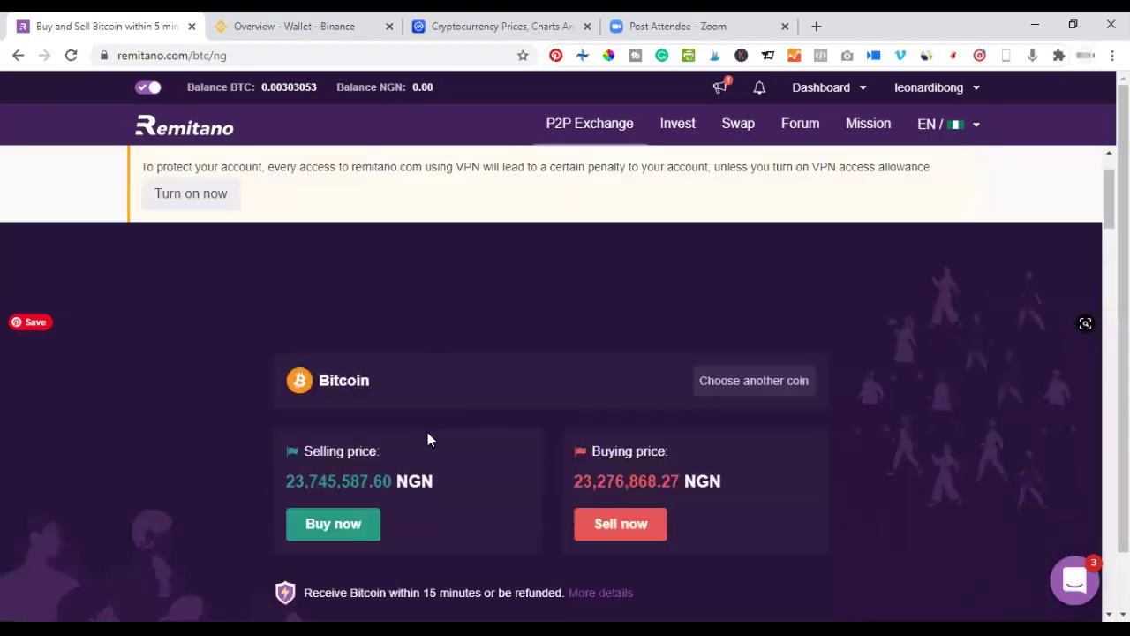